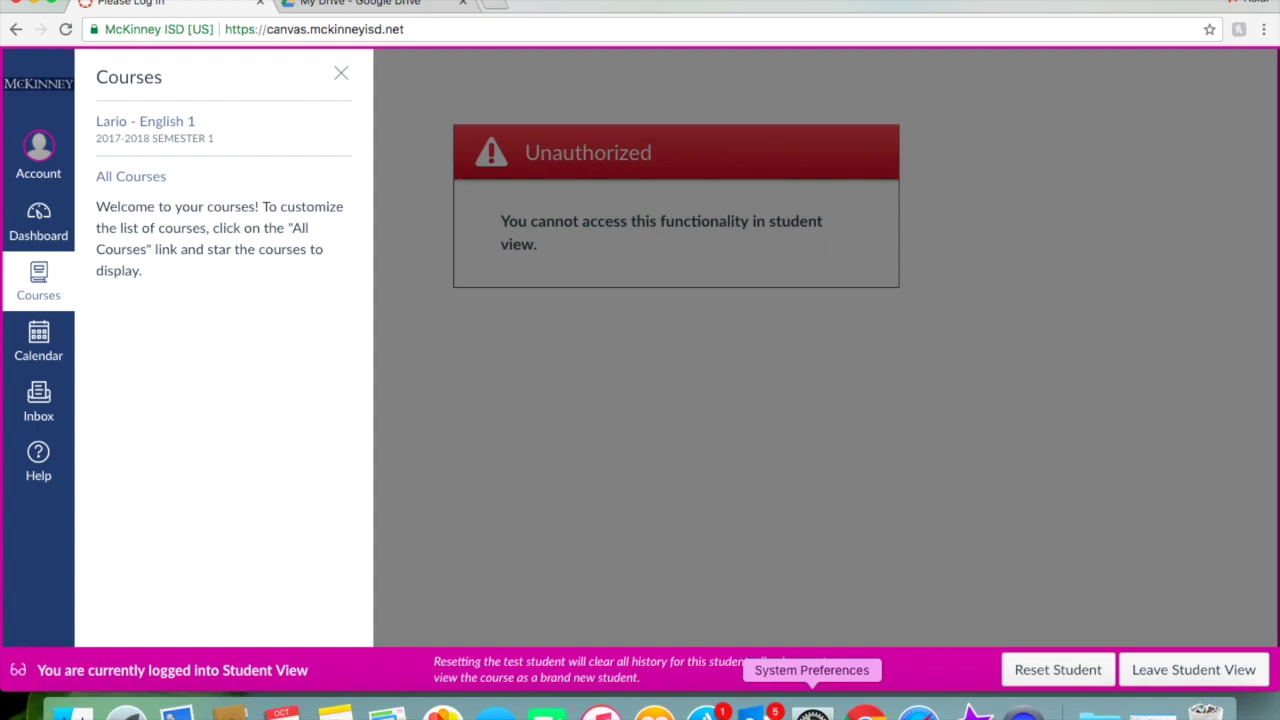
# Go to the Lario - English 1 course's Assignments page.
pyautogui.click(160, 124)
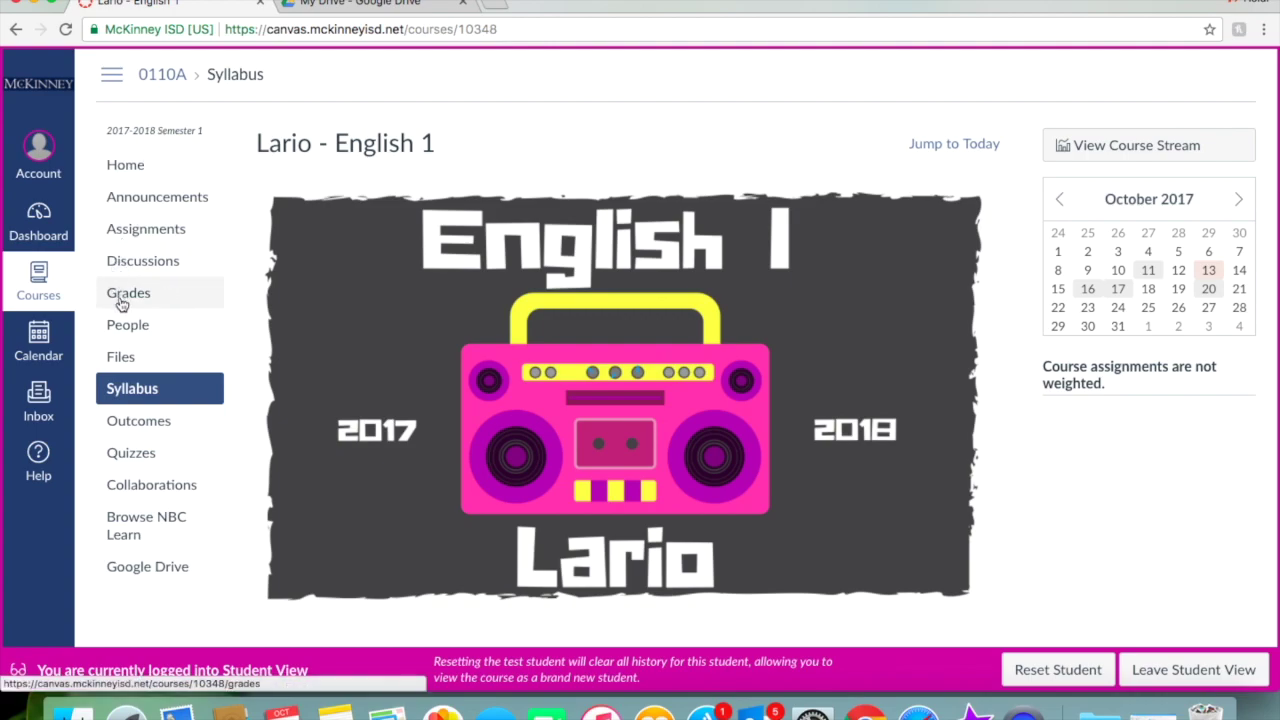
pyautogui.click(173, 229)
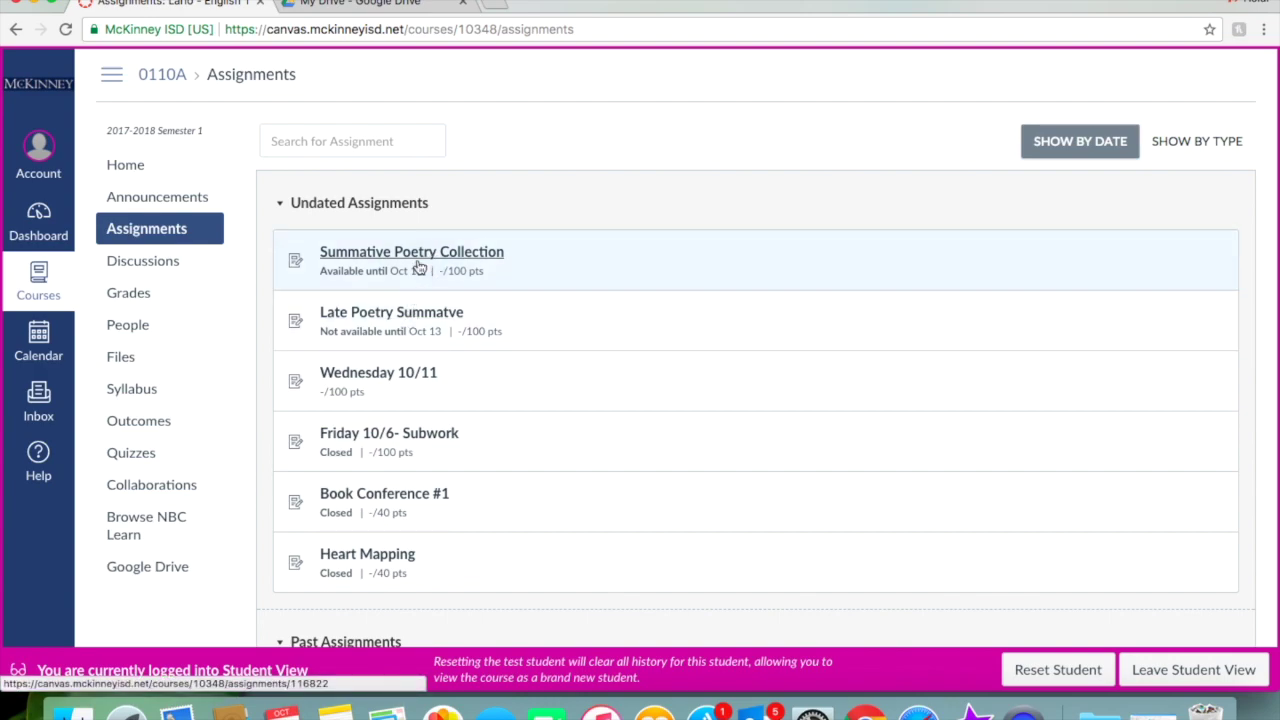
# Open Summative Poetry Collection, start a submission, and click into the Text Entry box.
pyautogui.click(418, 268)
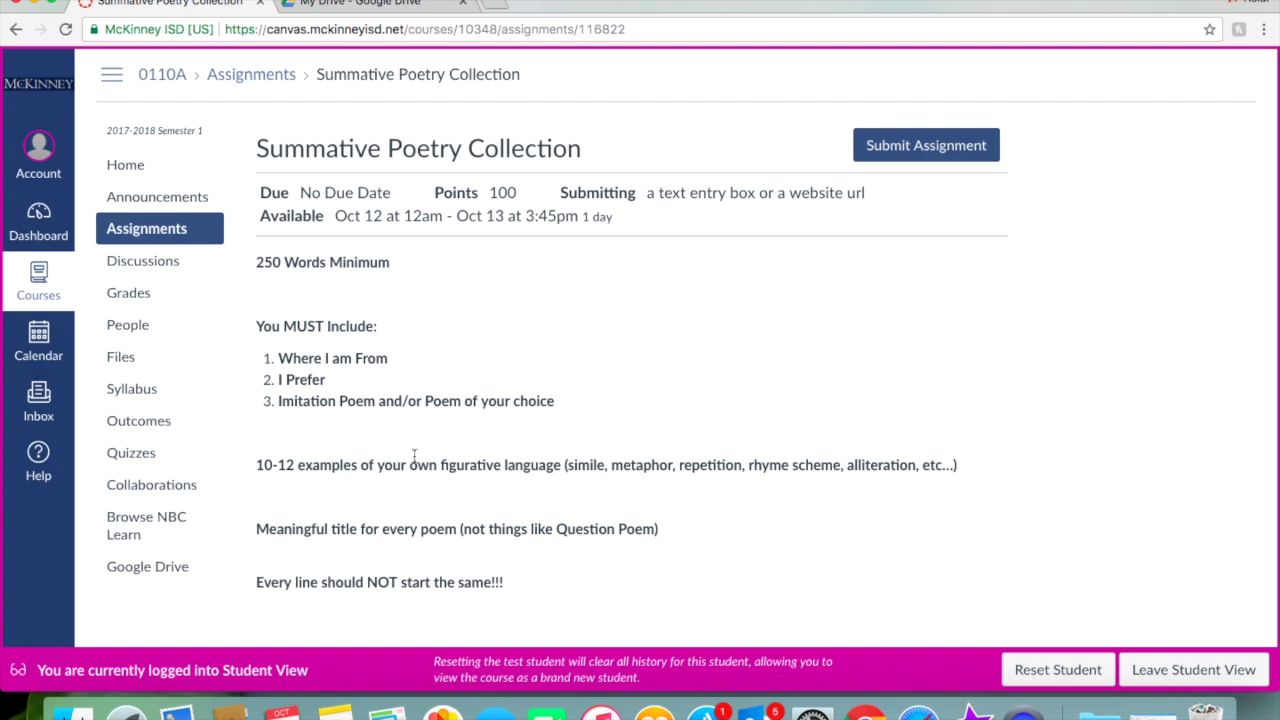
pyautogui.scroll(-1, 413, 455)
pyautogui.click(961, 156)
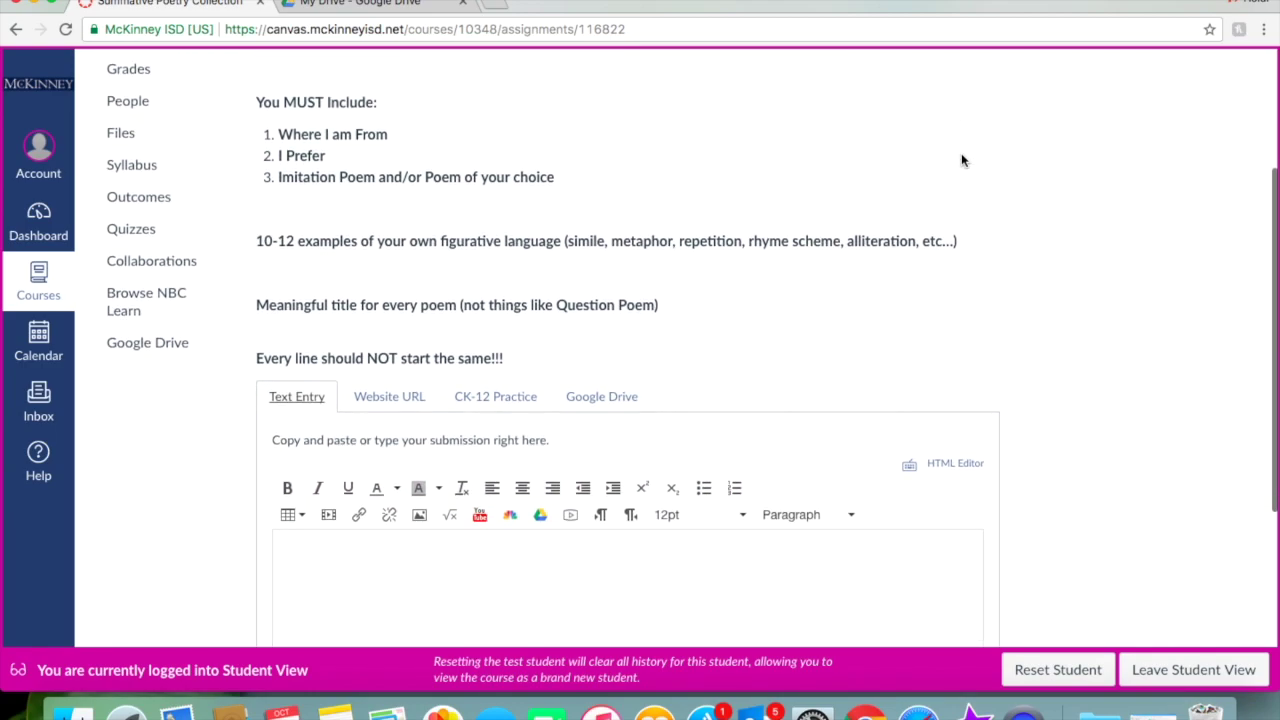
pyautogui.scroll(-5, 961, 153)
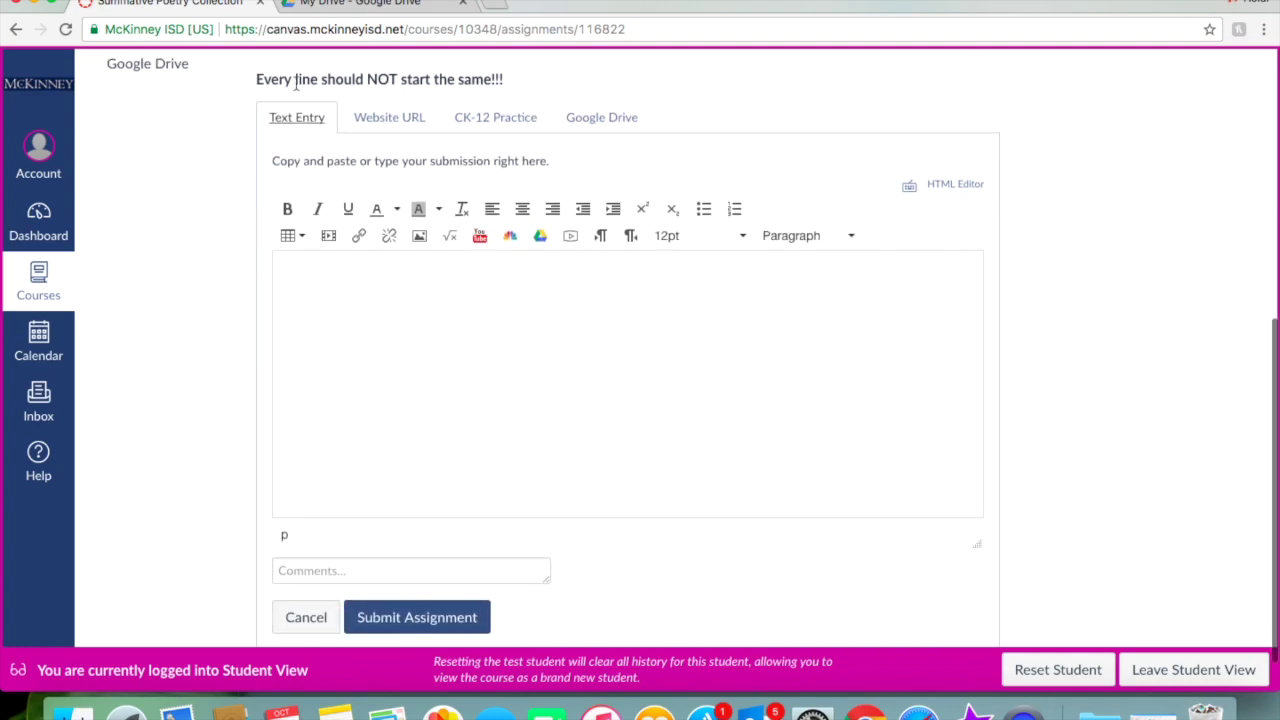
pyautogui.click(355, 327)
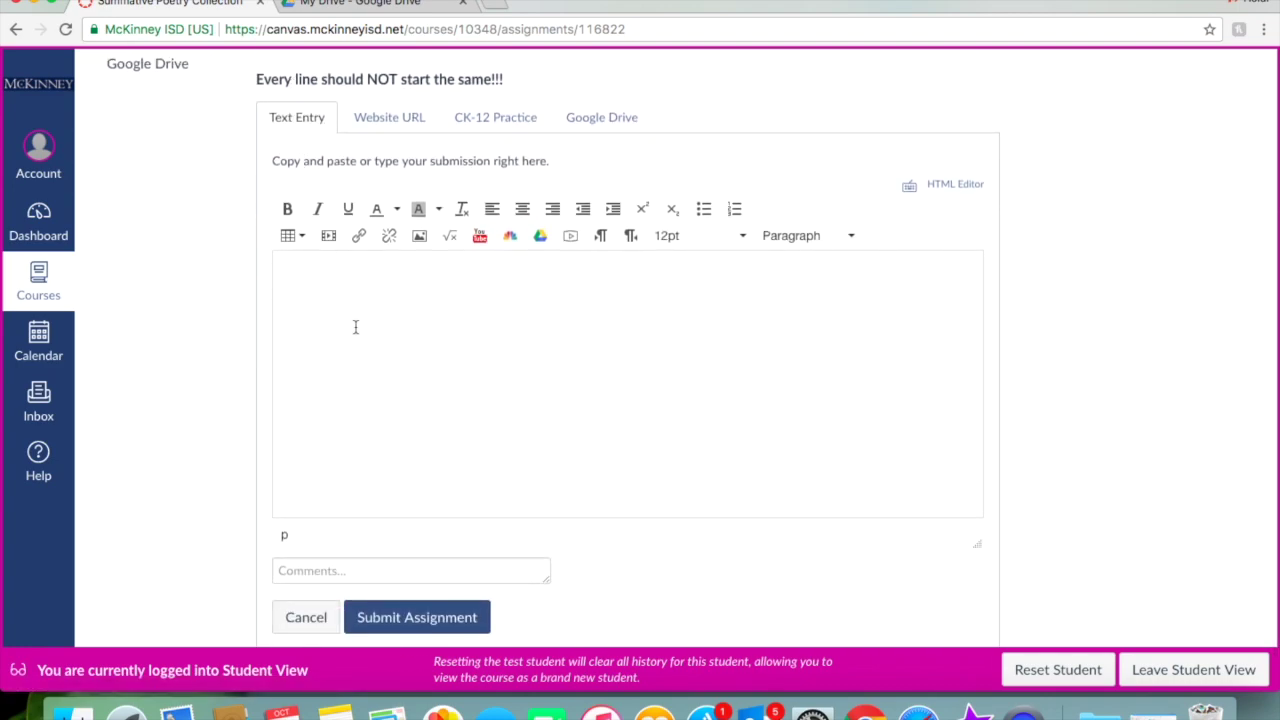
# Switch to the Website URL submission option, check the Google Drive option, then return to Website URL.
pyautogui.click(385, 126)
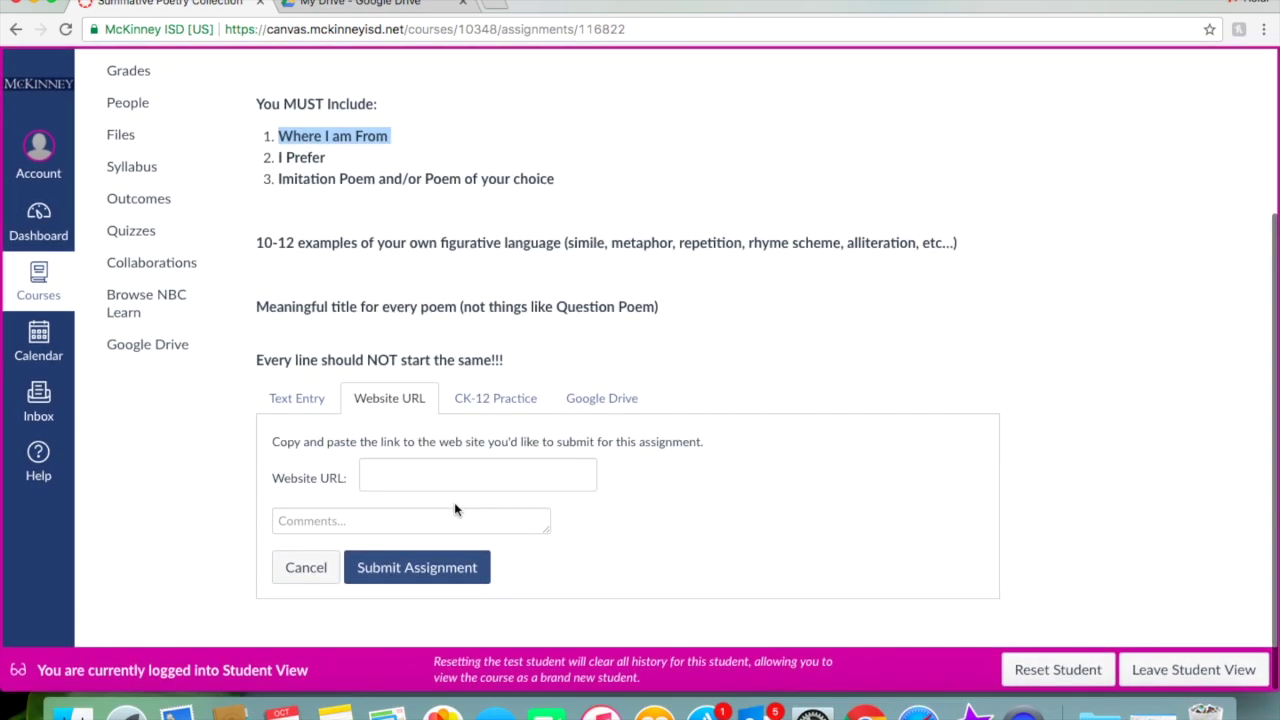
pyautogui.click(458, 484)
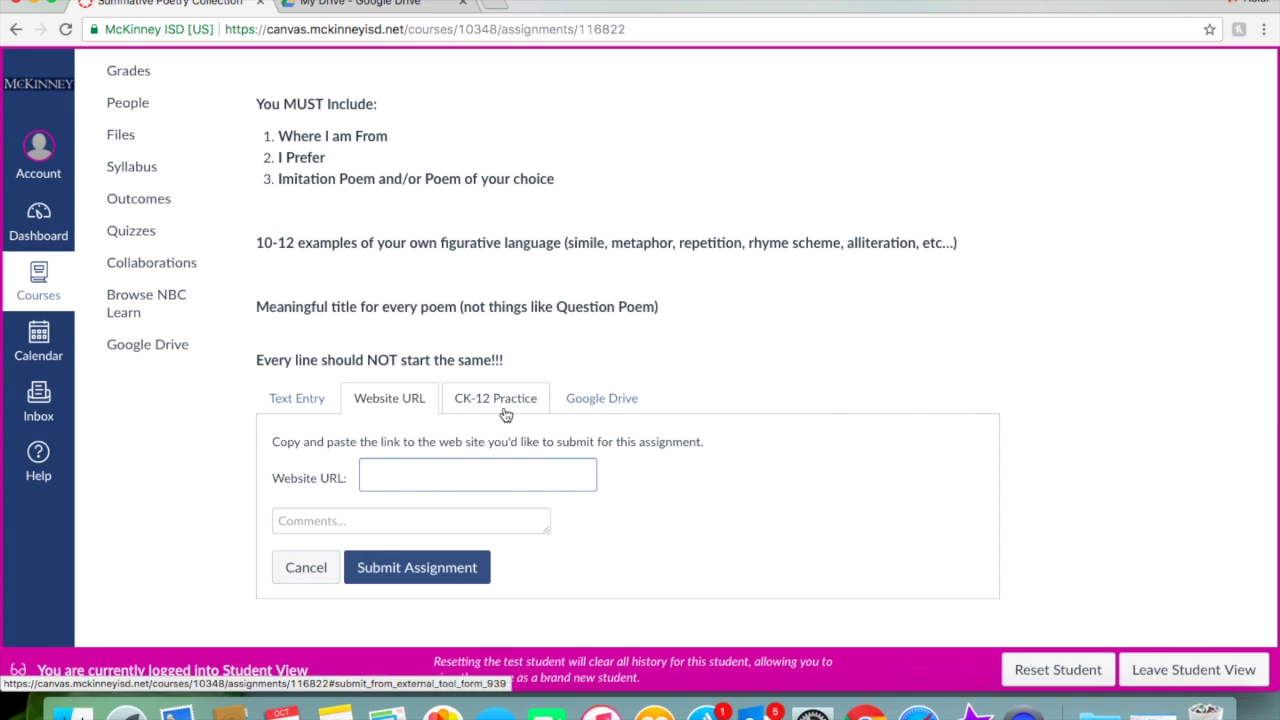
pyautogui.click(592, 402)
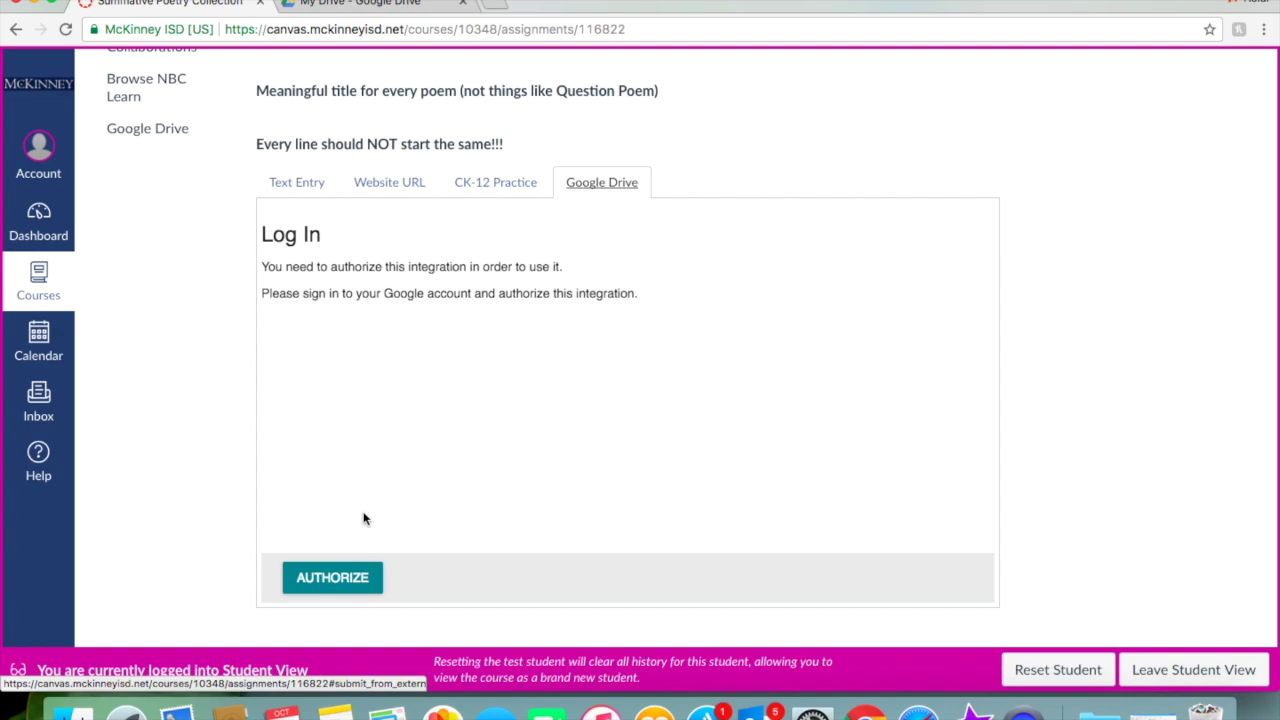
pyautogui.click(389, 189)
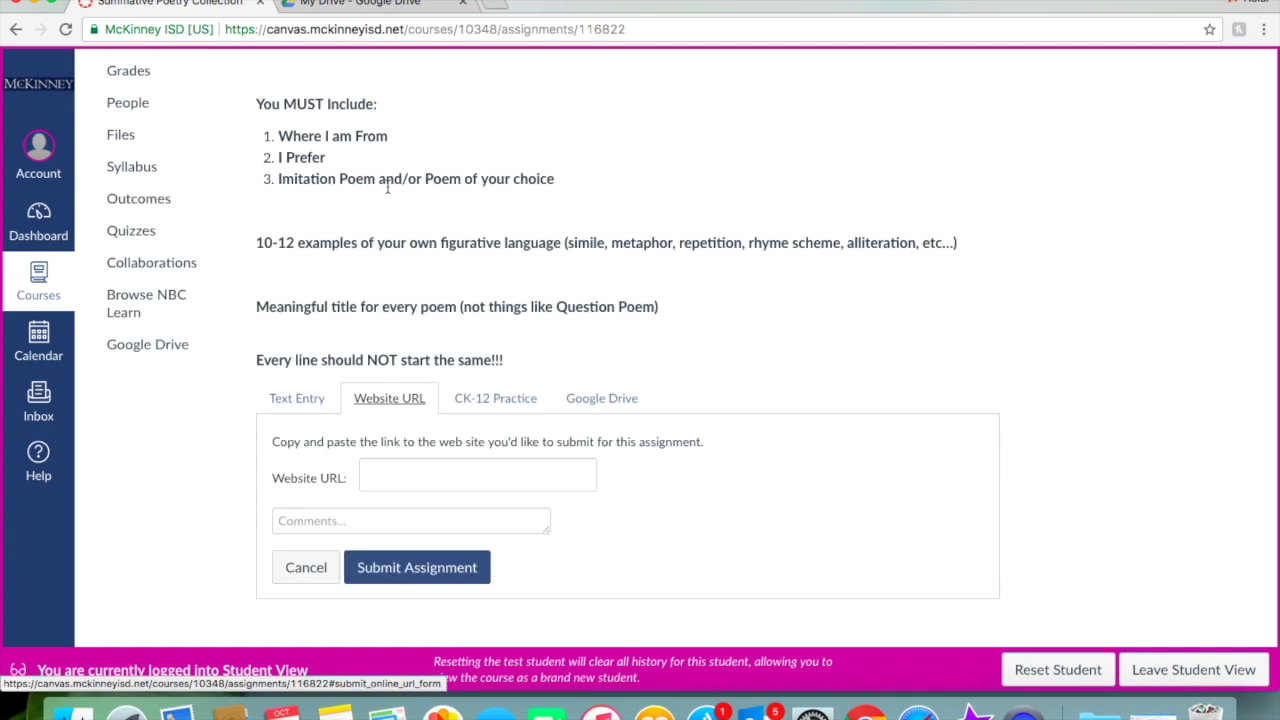
# Search Google Drive for 'poetry' to locate the Poetry 2017 document.
pyautogui.click(313, 4)
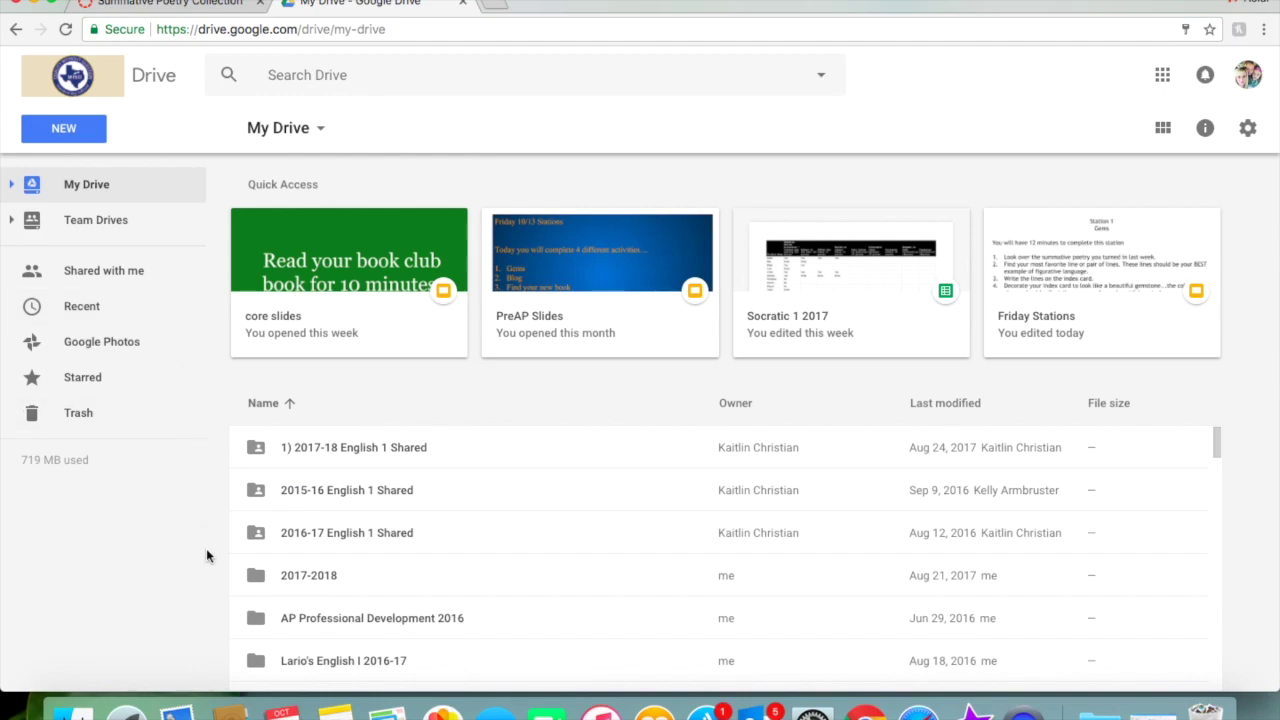
pyautogui.click(356, 84)
pyautogui.write('poetry')
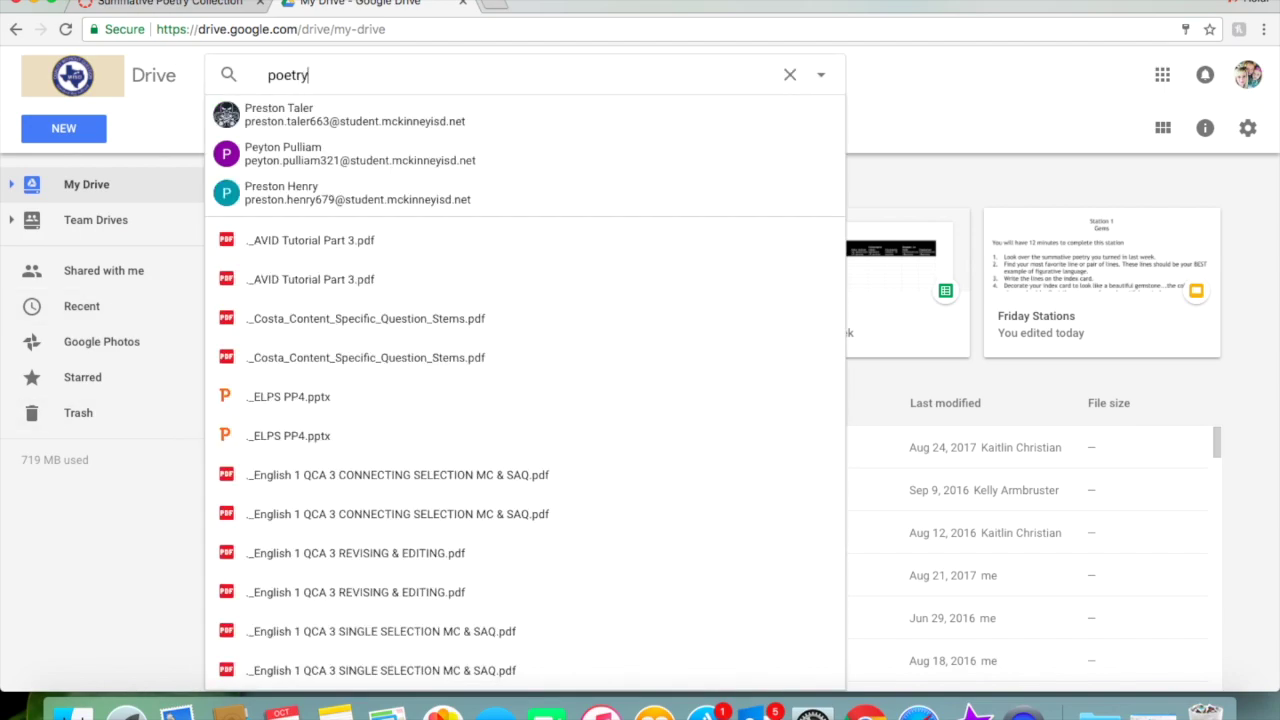
pyautogui.press('Return')
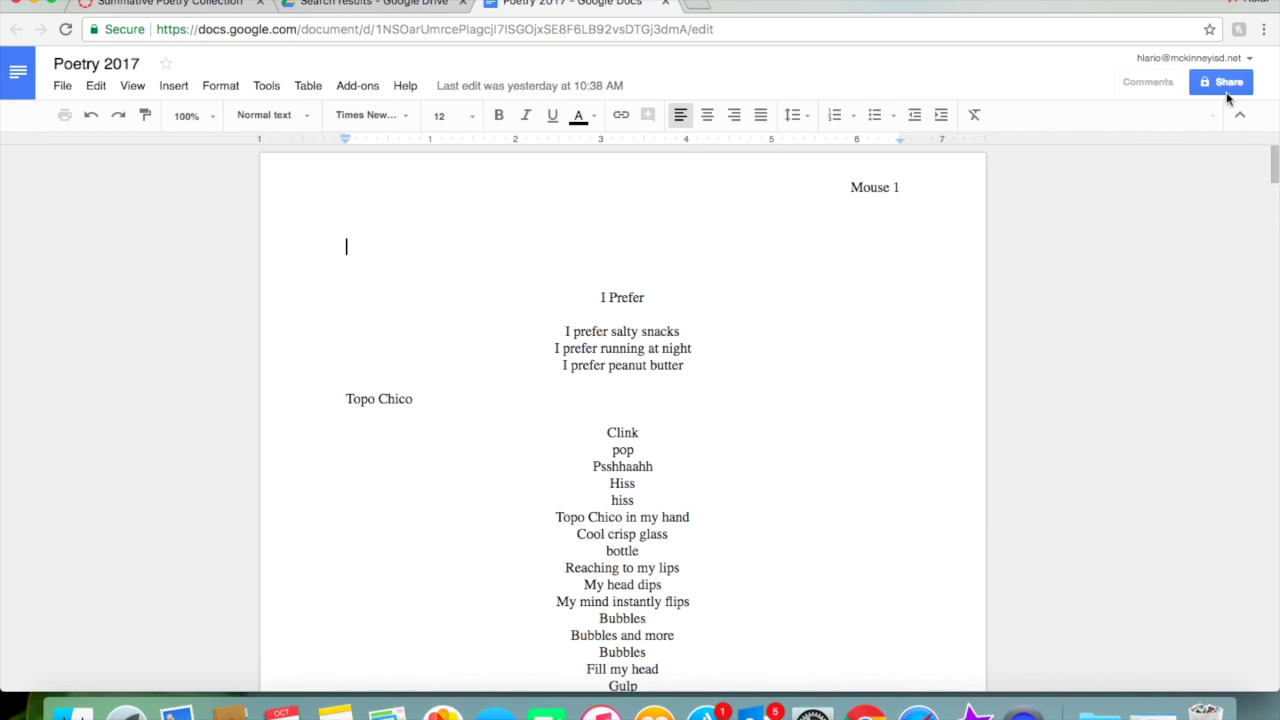
# Enable a shareable link for Poetry 2017 and copy it to the clipboard.
pyautogui.click(1226, 88)
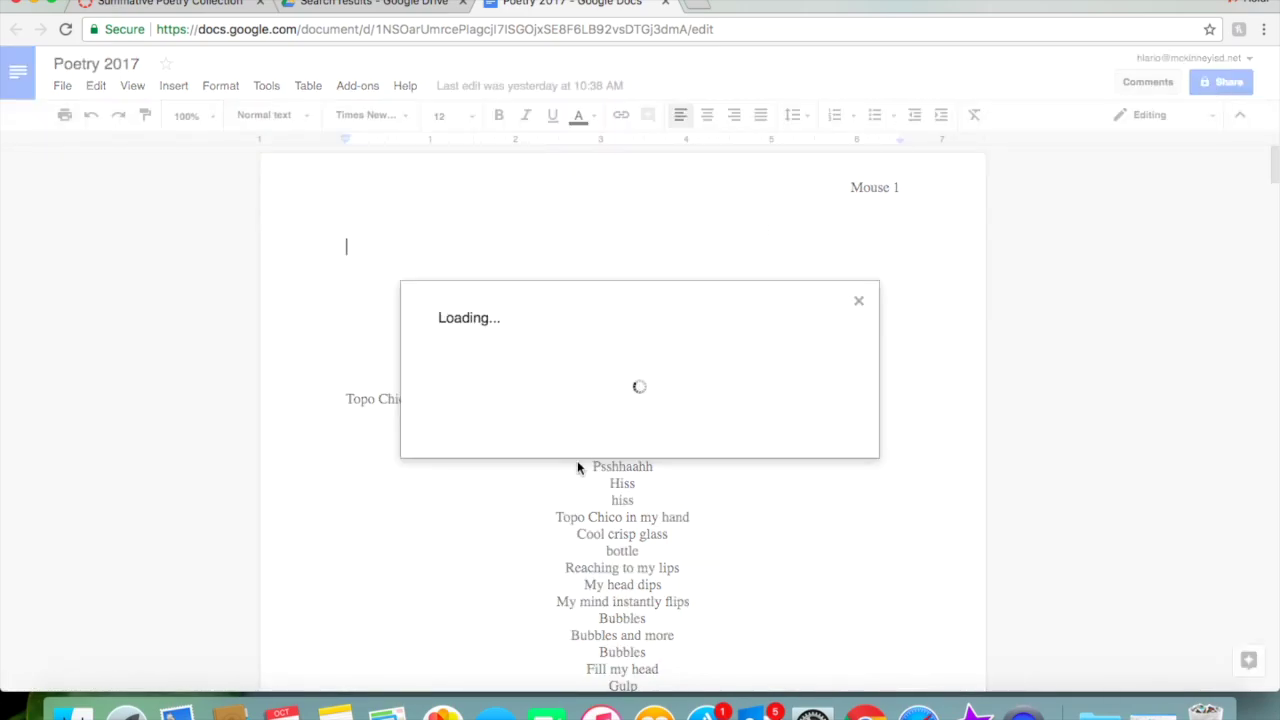
pyautogui.click(786, 284)
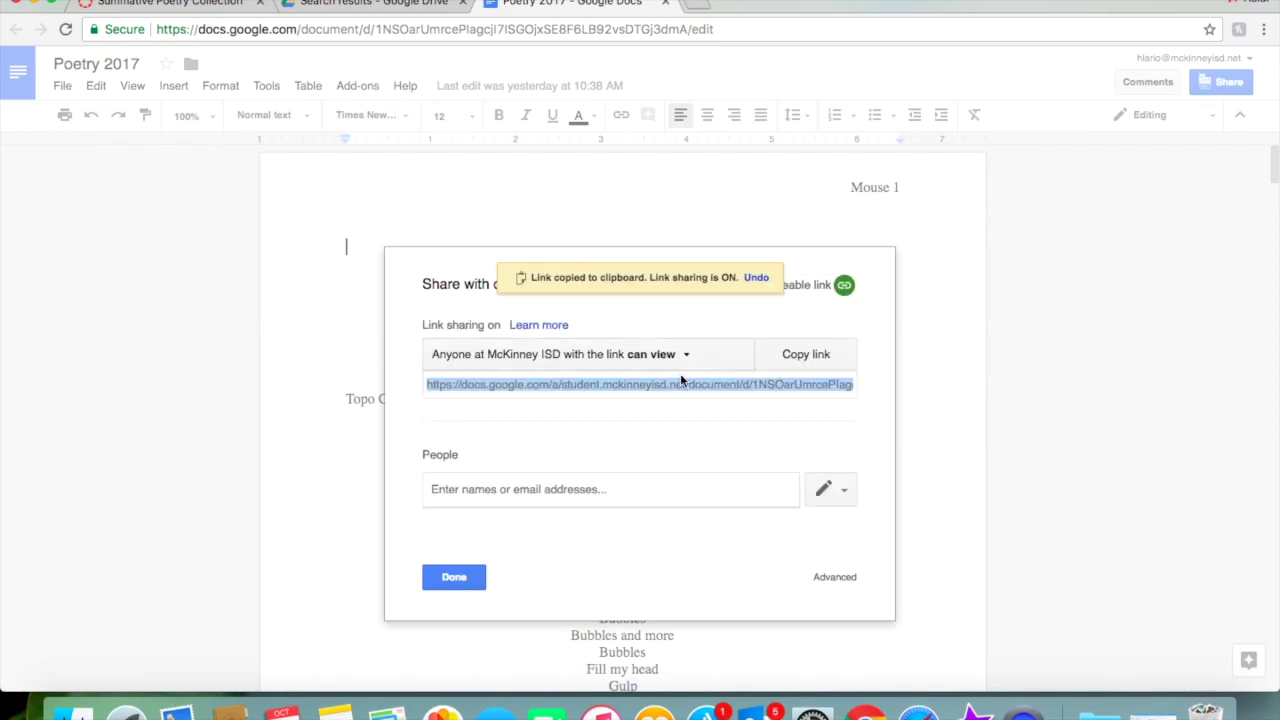
pyautogui.click(826, 358)
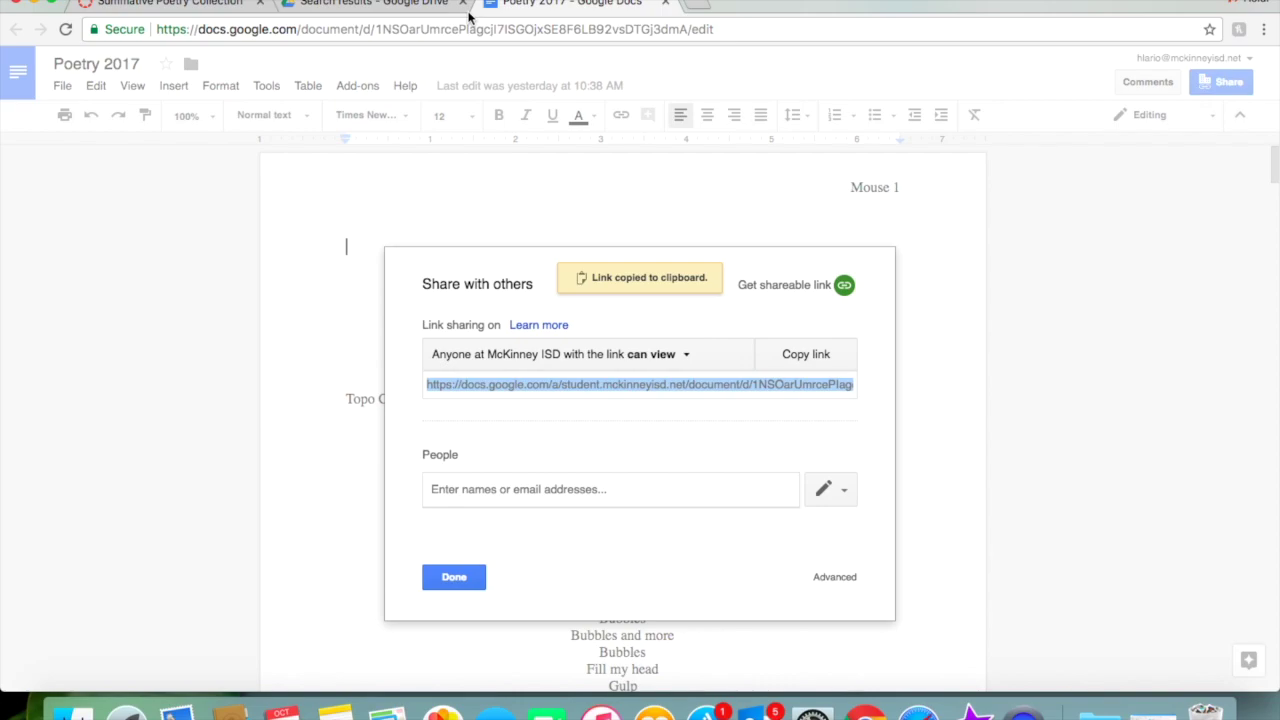
# Paste the doc link as the Website URL, comment 'Hey, you are the best!', and submit.
pyautogui.click(175, 5)
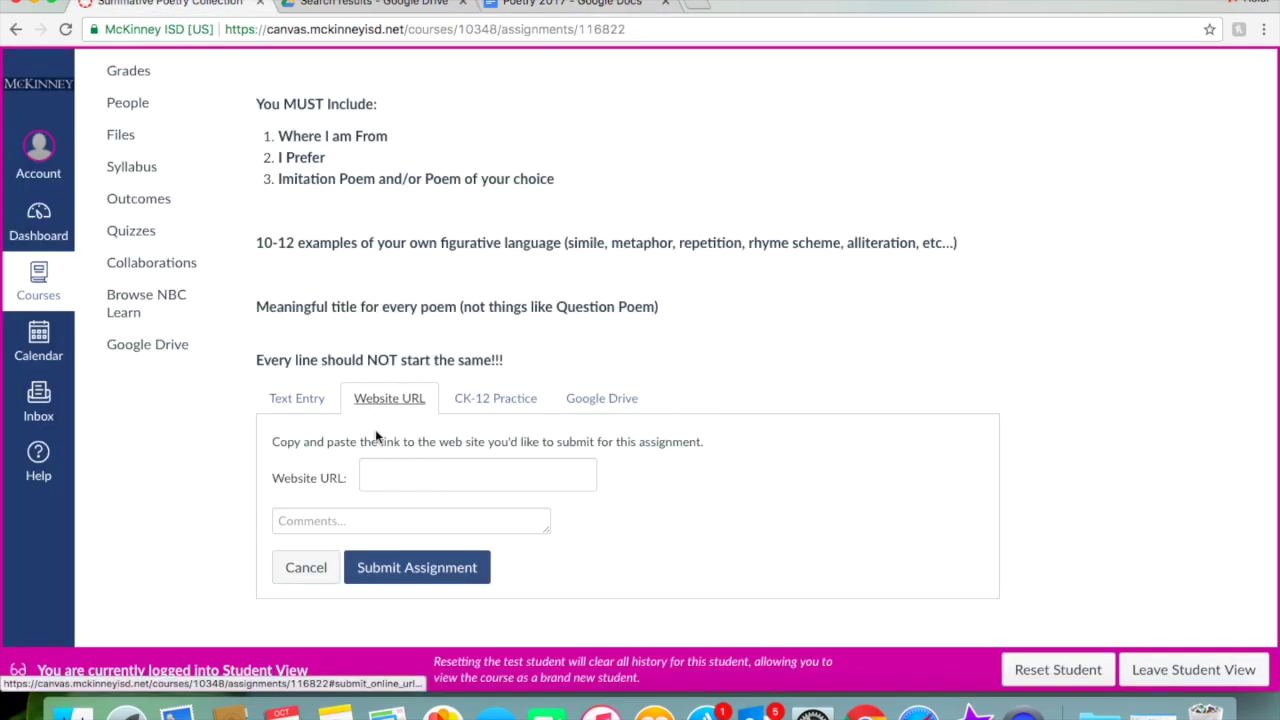
pyautogui.click(384, 473)
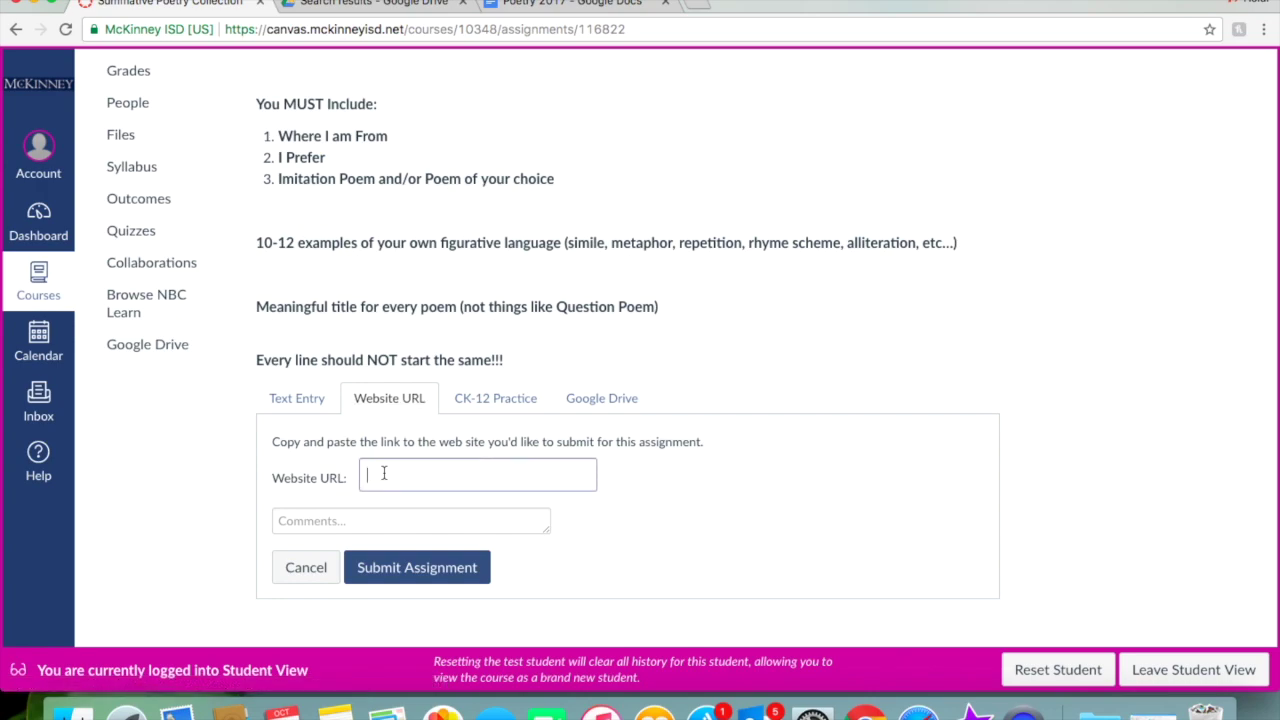
pyautogui.press('super+v')
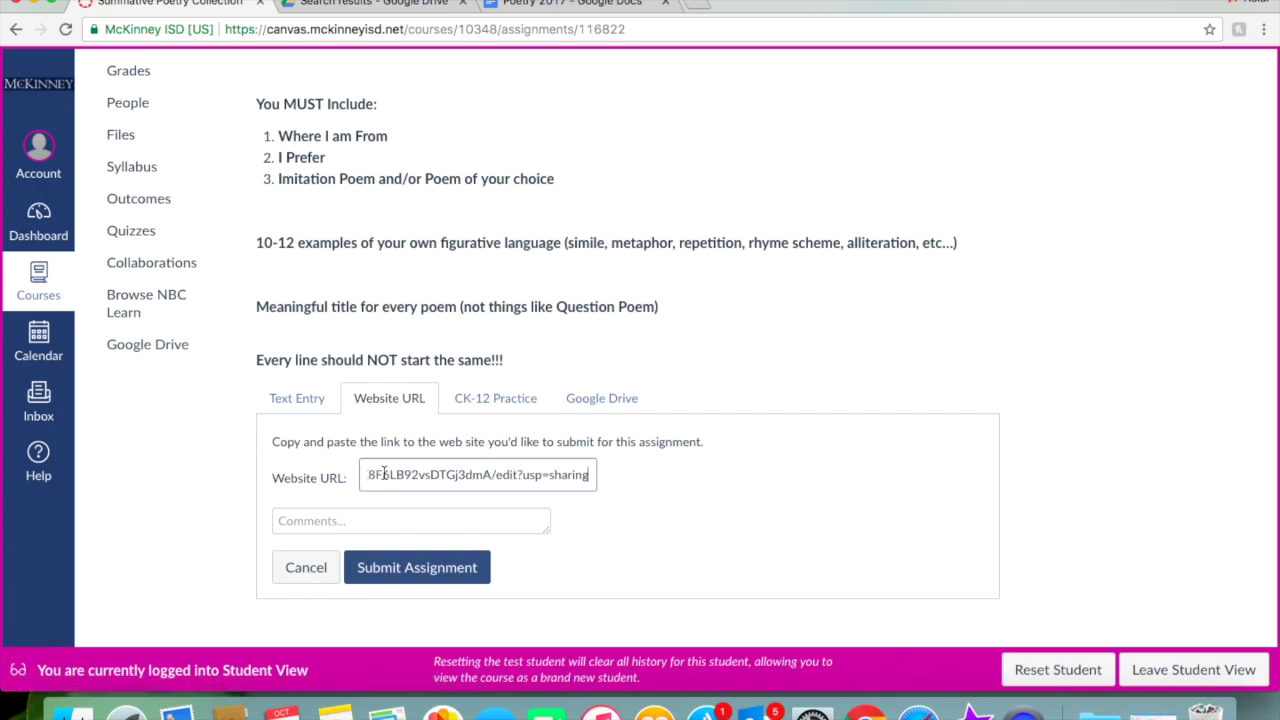
pyautogui.click(350, 528)
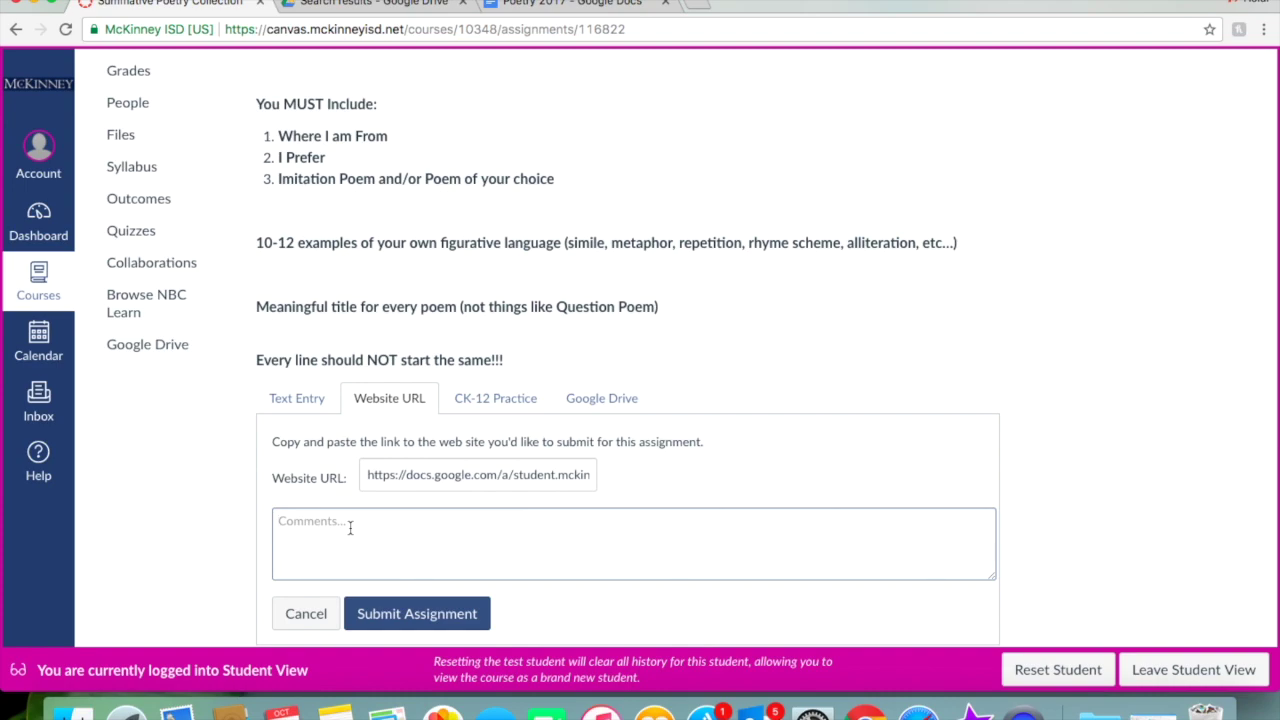
pyautogui.write('Hey, you are the best!')
pyautogui.click(398, 619)
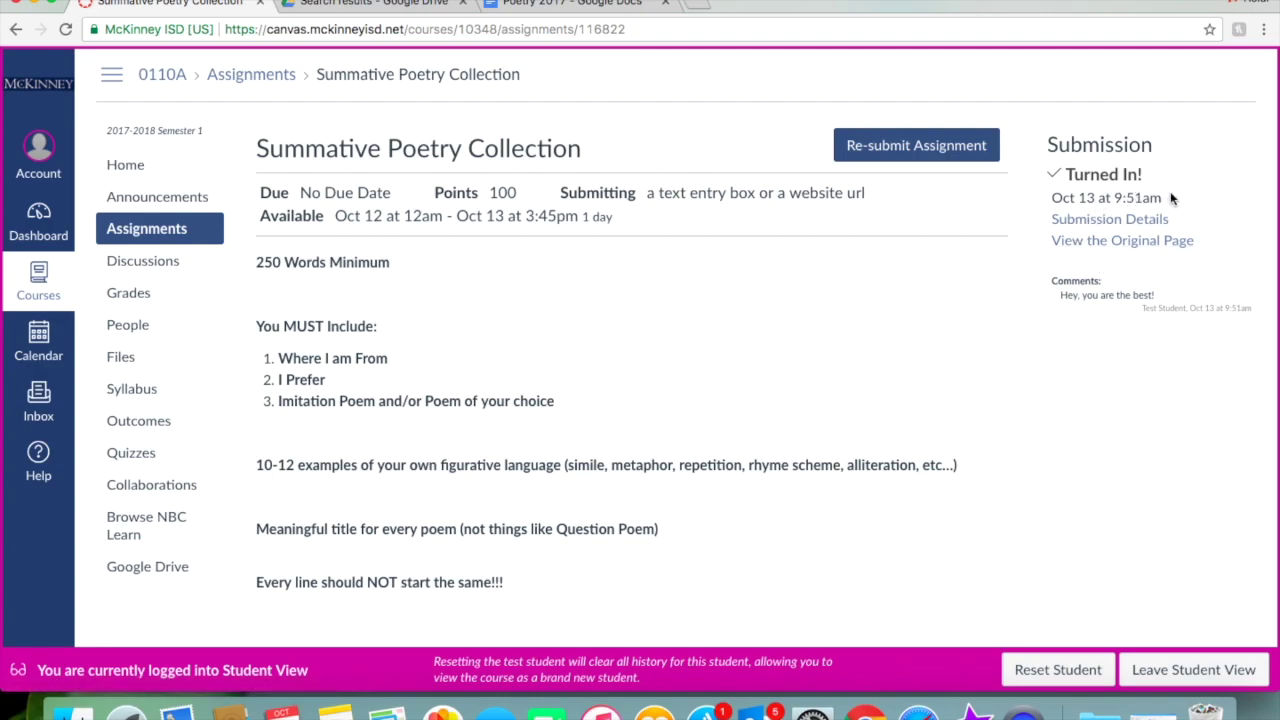
# Open the Submission Details for the turned-in Google Docs link.
pyautogui.click(1122, 223)
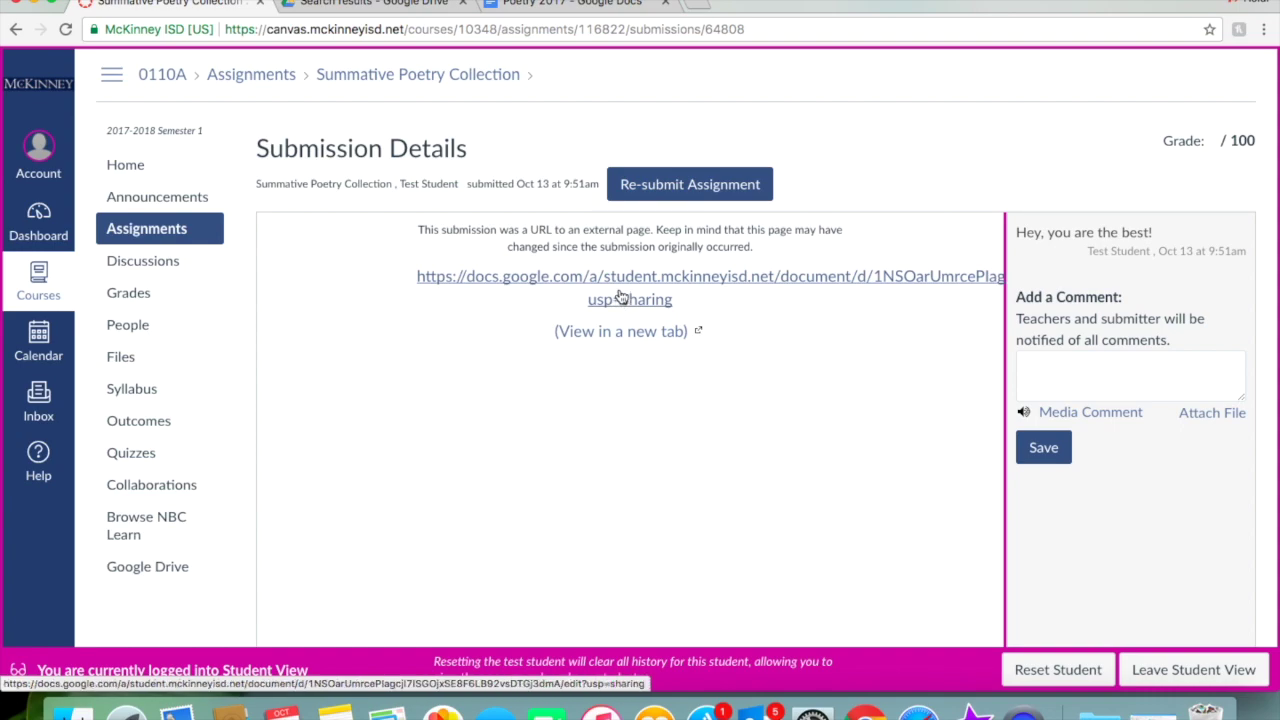
pyautogui.click(1041, 448)
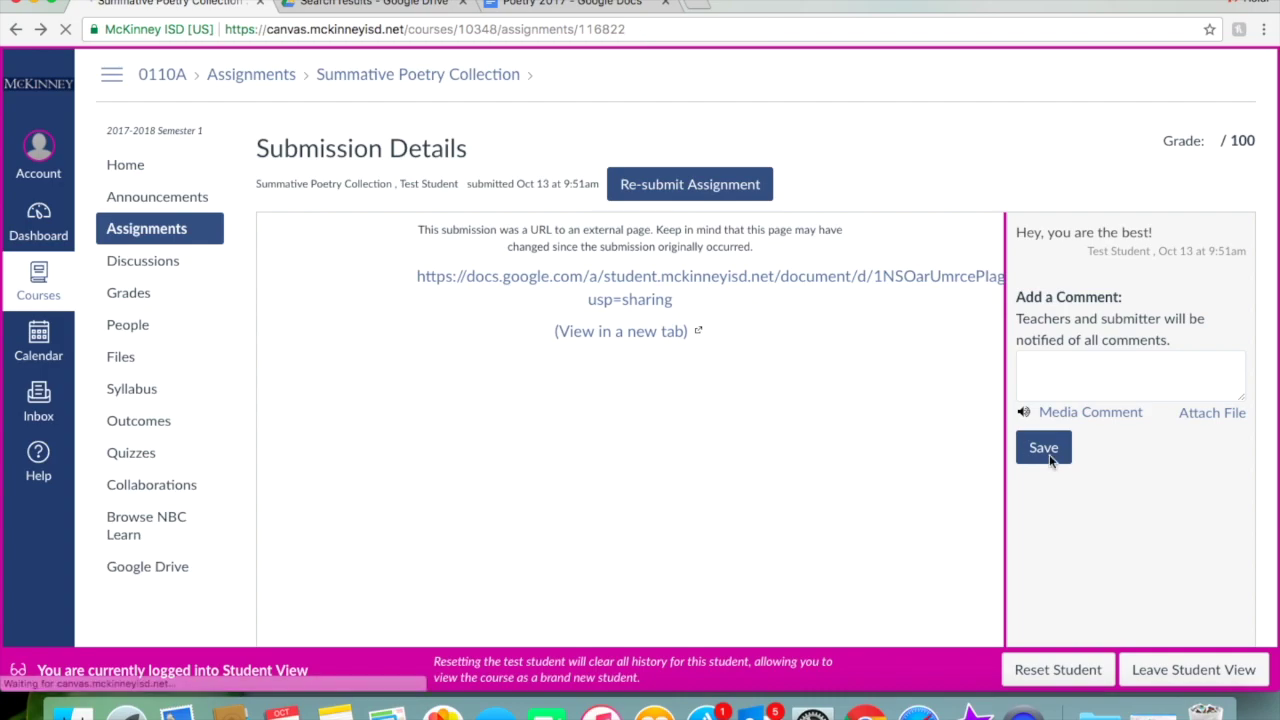